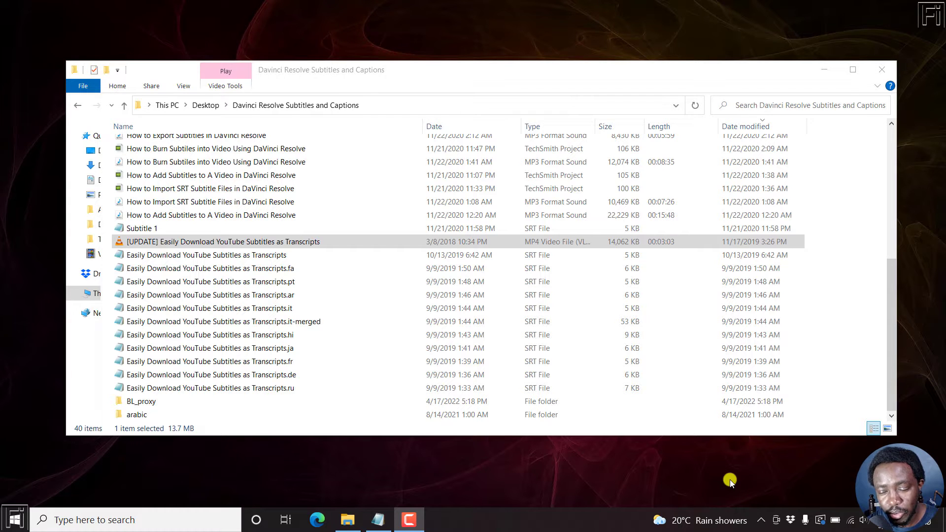
Launch VSDC Free Video Editor from search, then close the Pro promo and Updater windows.
{"action": "left_click", "coordinate": [143, 242]}
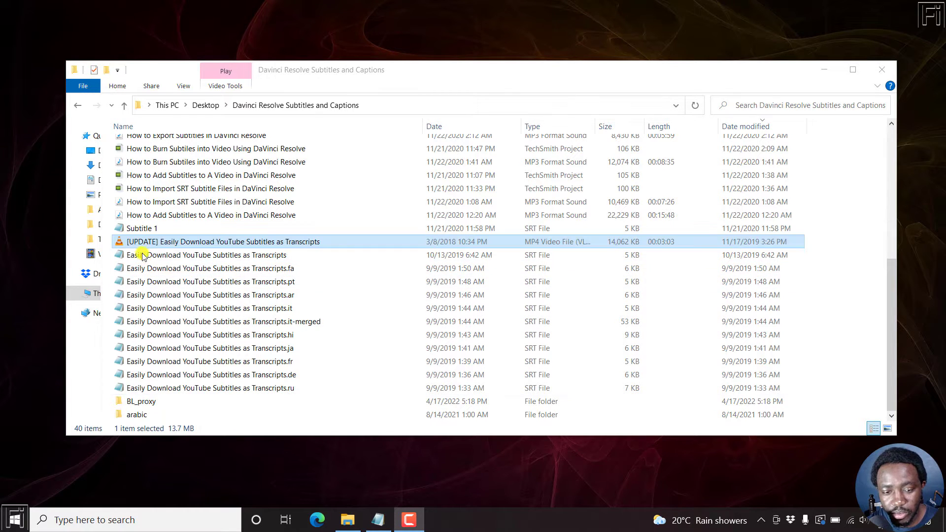
{"action": "left_click", "coordinate": [249, 284]}
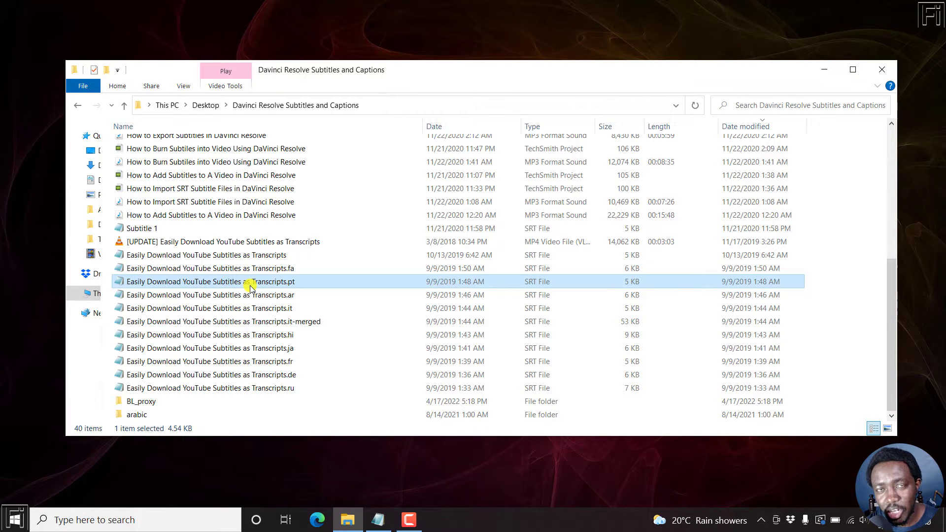
{"action": "left_click", "coordinate": [120, 523]}
{"action": "left_click", "coordinate": [137, 412]}
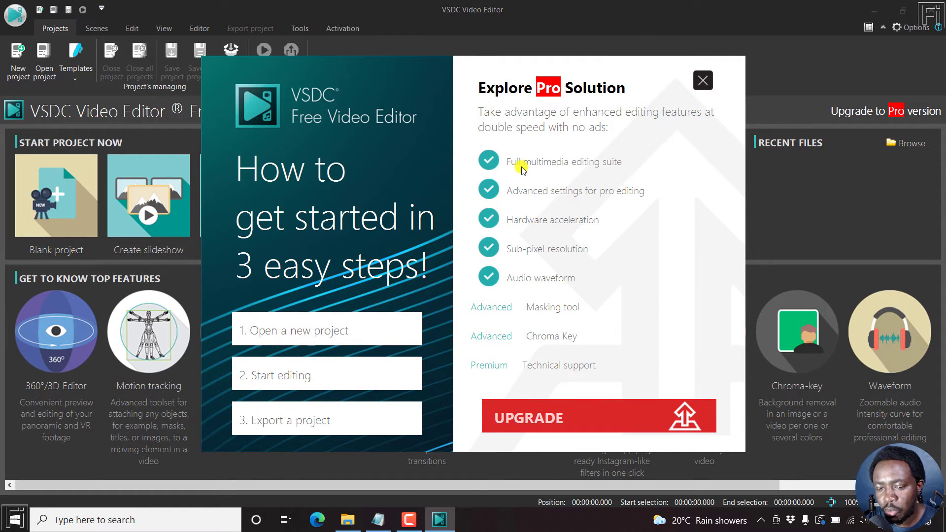
{"action": "left_click", "coordinate": [708, 85]}
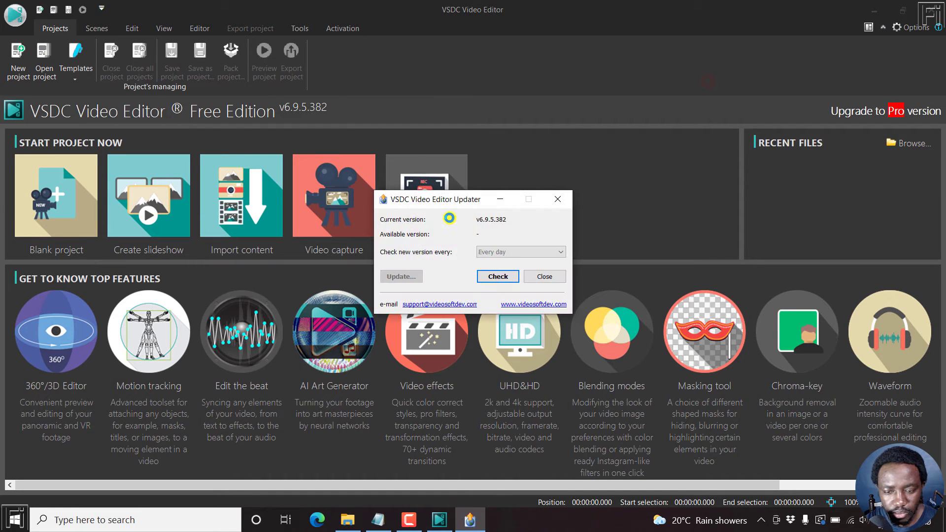
{"action": "left_click", "coordinate": [558, 199]}
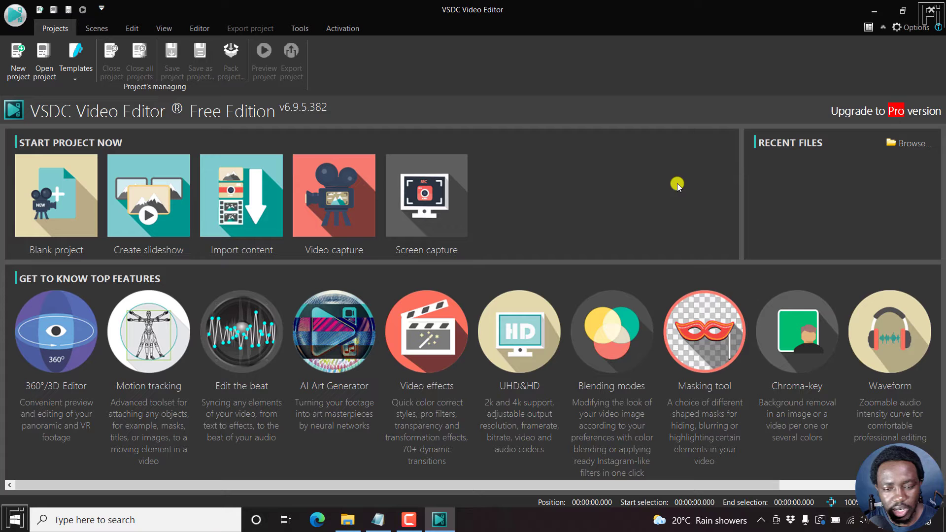
Create a blank project titled 'Import SRT' at 1280x720, 30 fps, with a black background.
{"action": "left_click", "coordinate": [43, 197]}
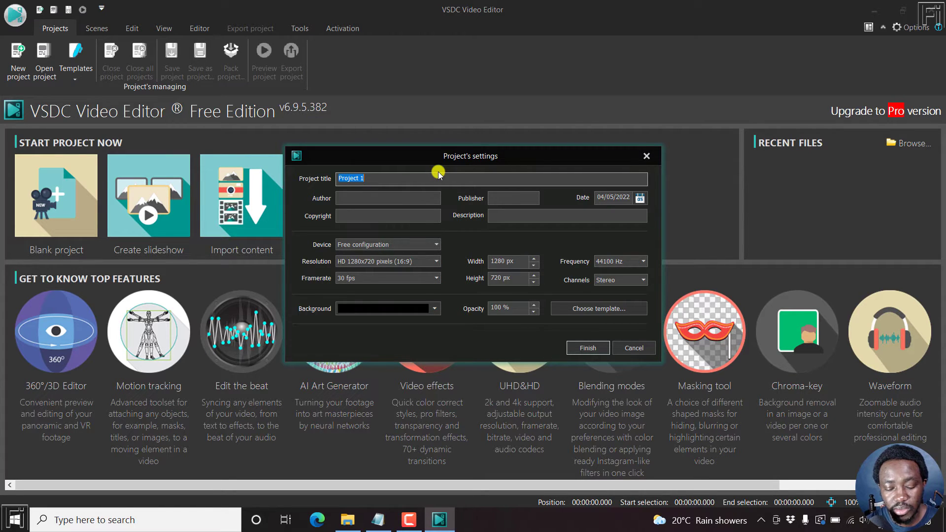
{"action": "type", "text": "Import SRT"}
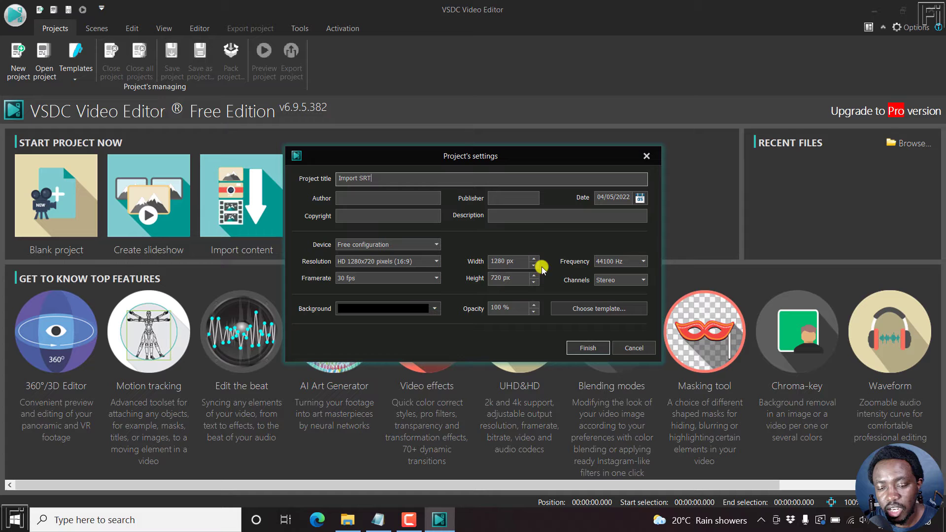
{"action": "left_click", "coordinate": [586, 349]}
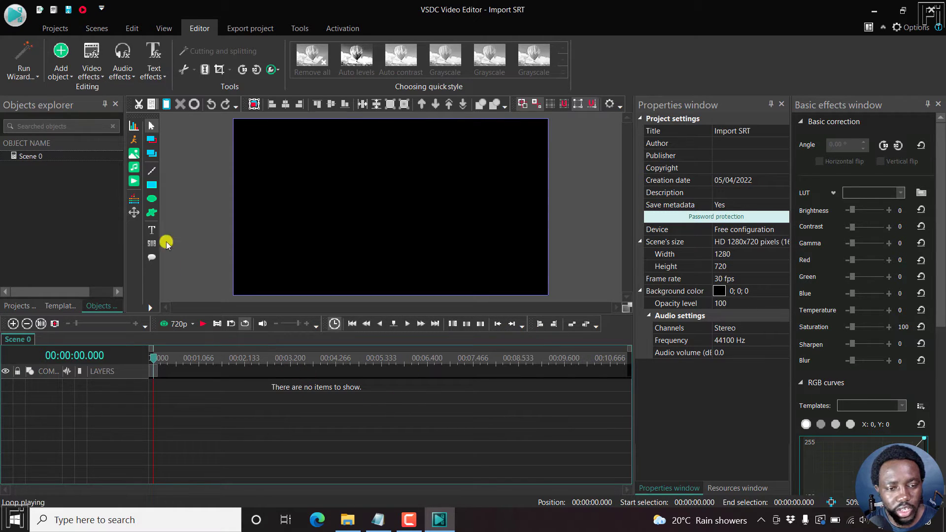
Add the [UPDATE] Easily Download YouTube Subtitles as Transcripts video to Layer 1 at default placement.
{"action": "left_click", "coordinate": [59, 76]}
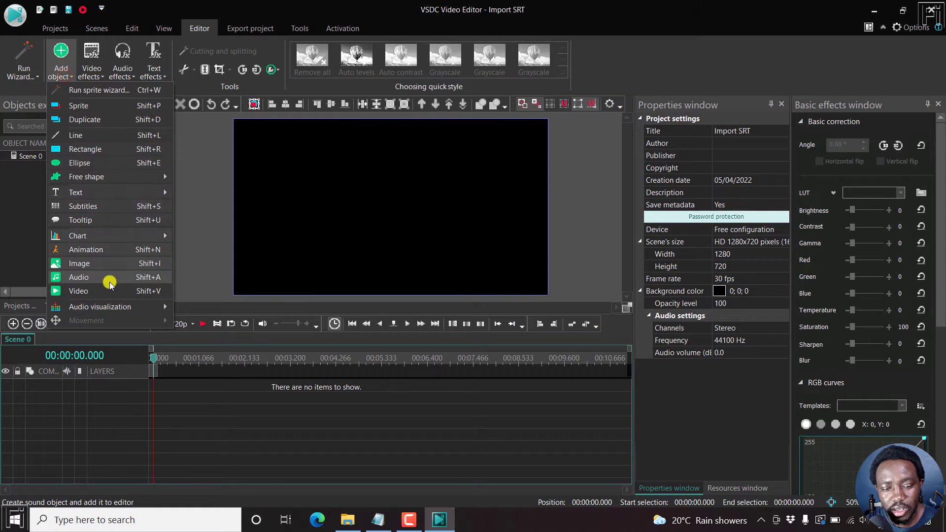
{"action": "left_click", "coordinate": [96, 290]}
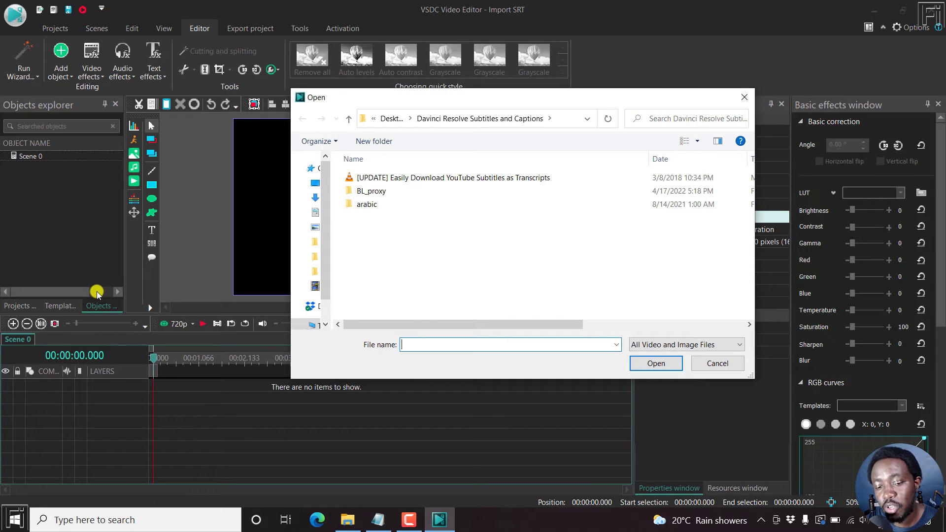
{"action": "left_click", "coordinate": [416, 177]}
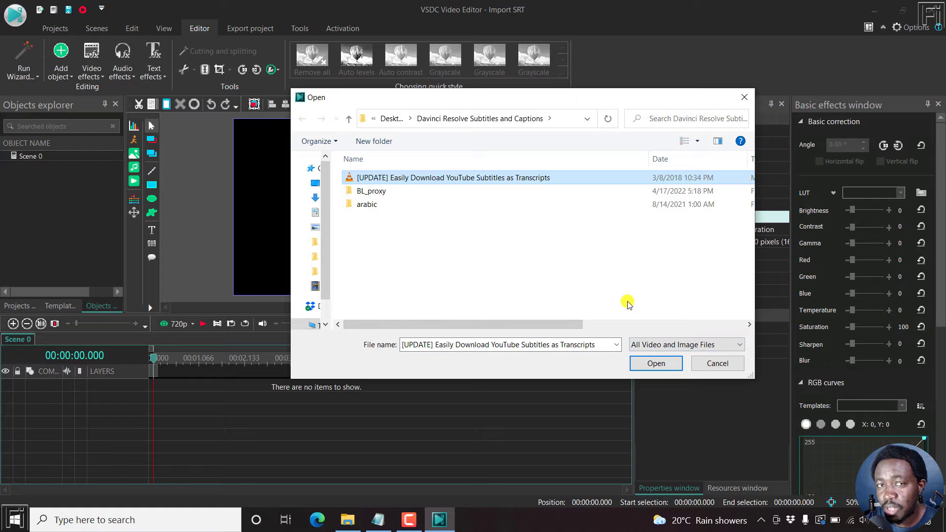
{"action": "left_click", "coordinate": [656, 363]}
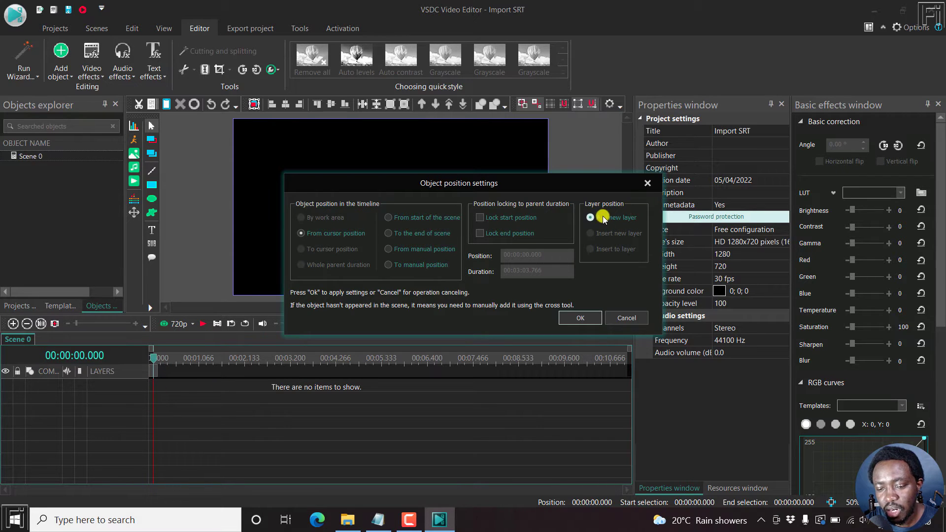
{"action": "left_click", "coordinate": [574, 319]}
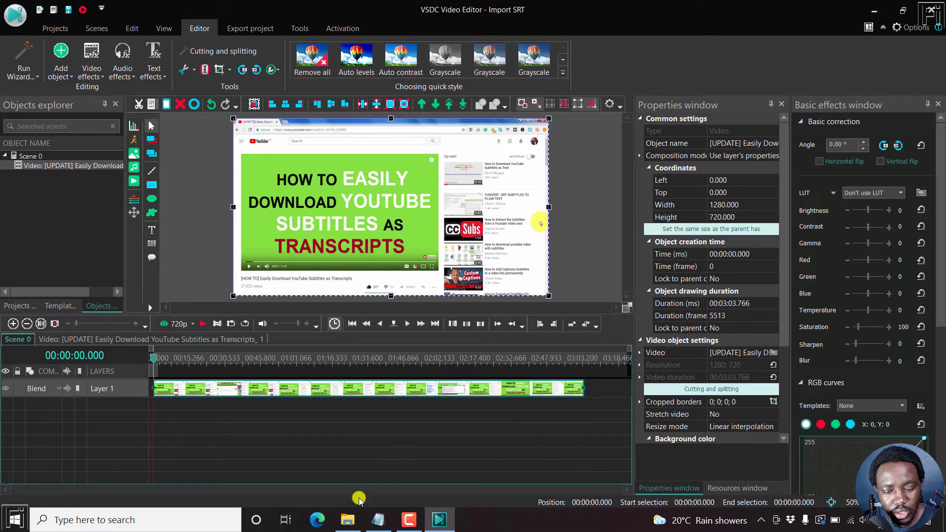
Preview the Transcripts SRT captions in Notepad, close it, and return to VSDC's Add object list.
{"action": "left_click", "coordinate": [352, 520]}
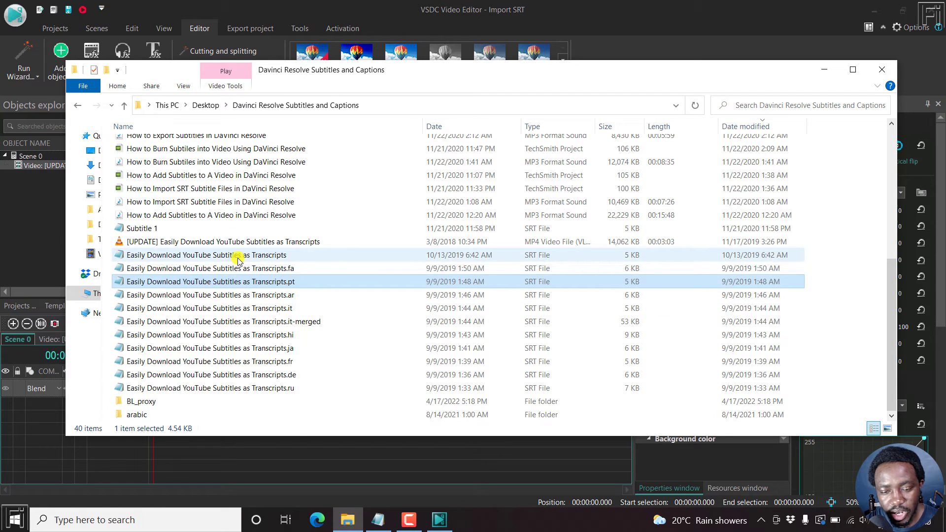
{"action": "double_click", "coordinate": [211, 255]}
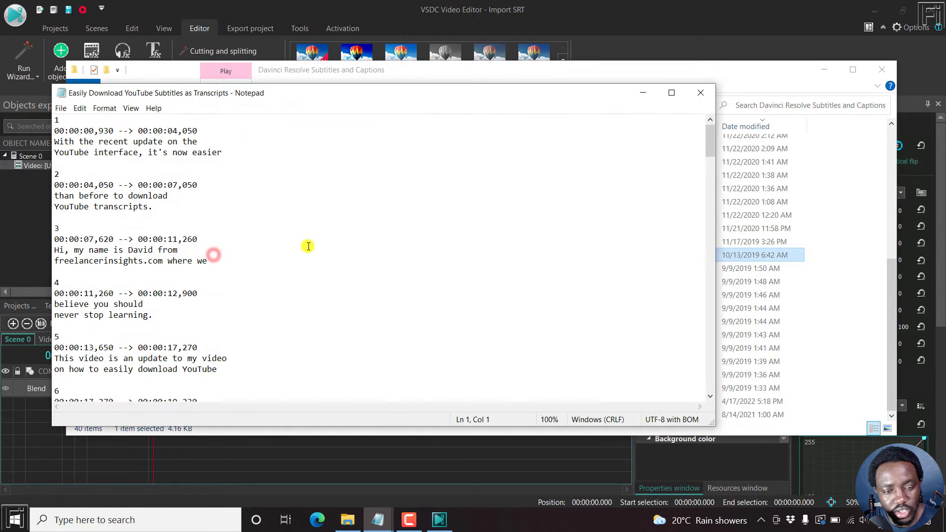
{"action": "left_click", "coordinate": [700, 92]}
{"action": "left_click", "coordinate": [465, 4]}
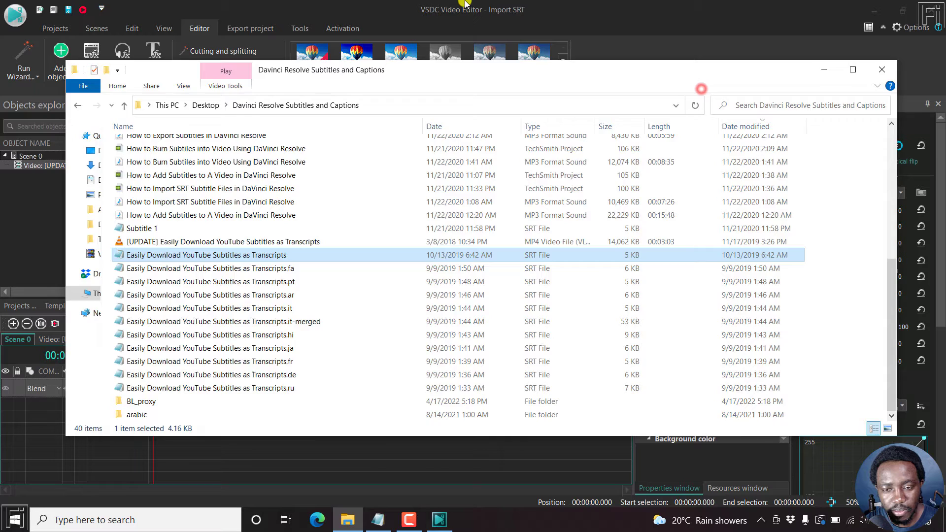
{"action": "left_click", "coordinate": [64, 74]}
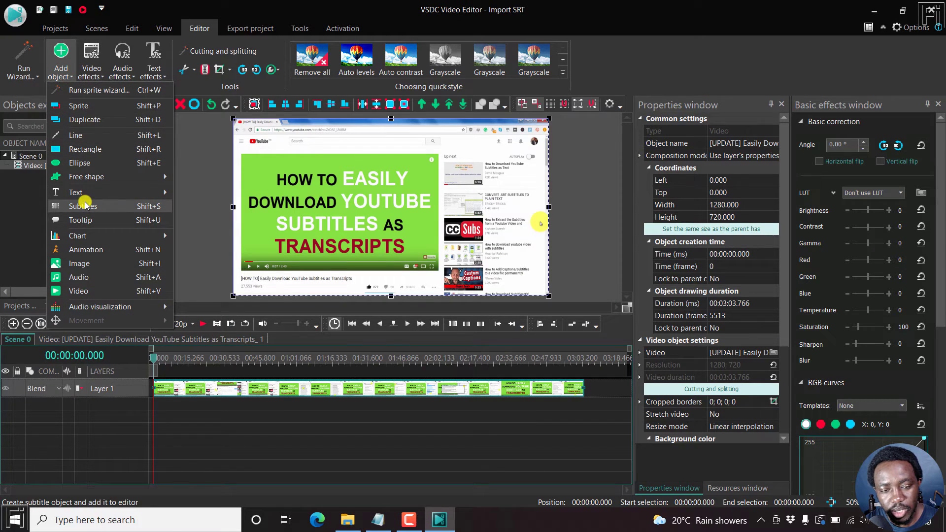
Select the Easily Download YouTube Subtitles as Transcripts SRT file (SubRip *.srt) for a new subtitles object.
{"action": "left_click", "coordinate": [365, 11]}
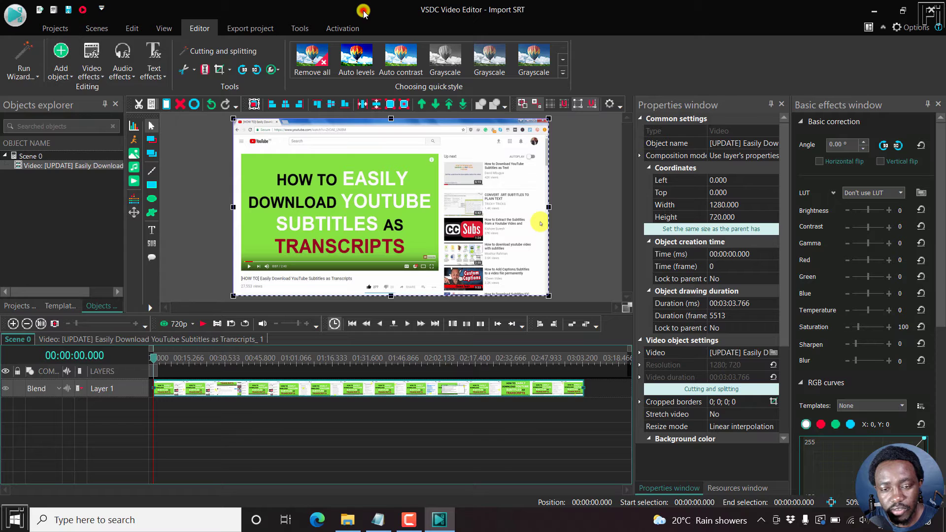
{"action": "left_click", "coordinate": [151, 245]}
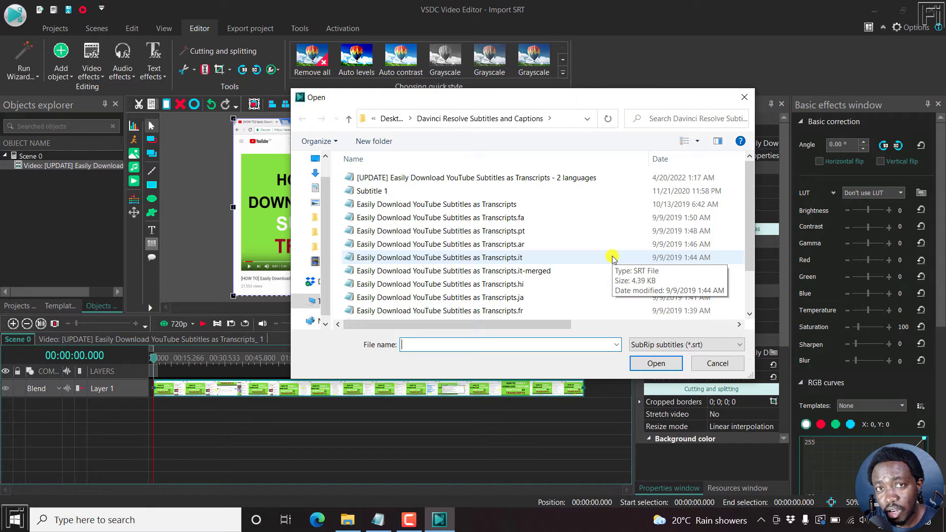
{"action": "left_click", "coordinate": [483, 202]}
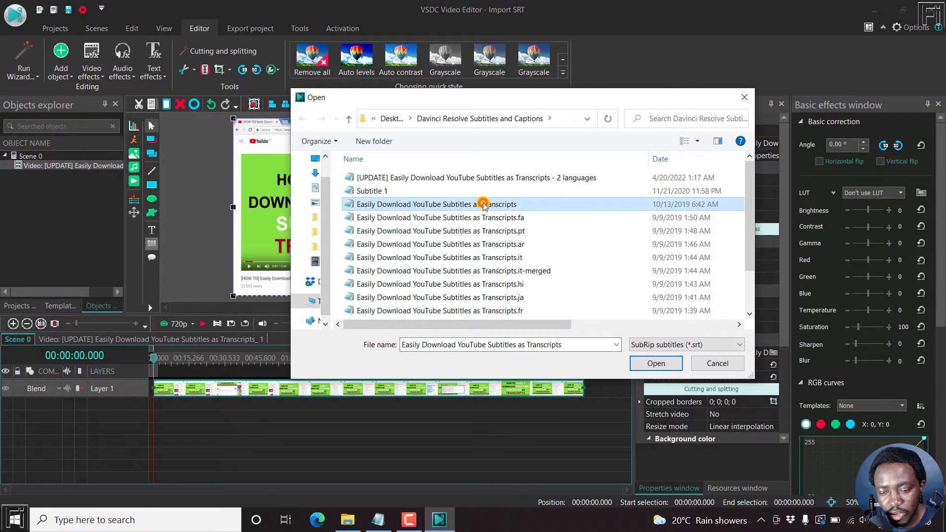
{"action": "left_click", "coordinate": [710, 345]}
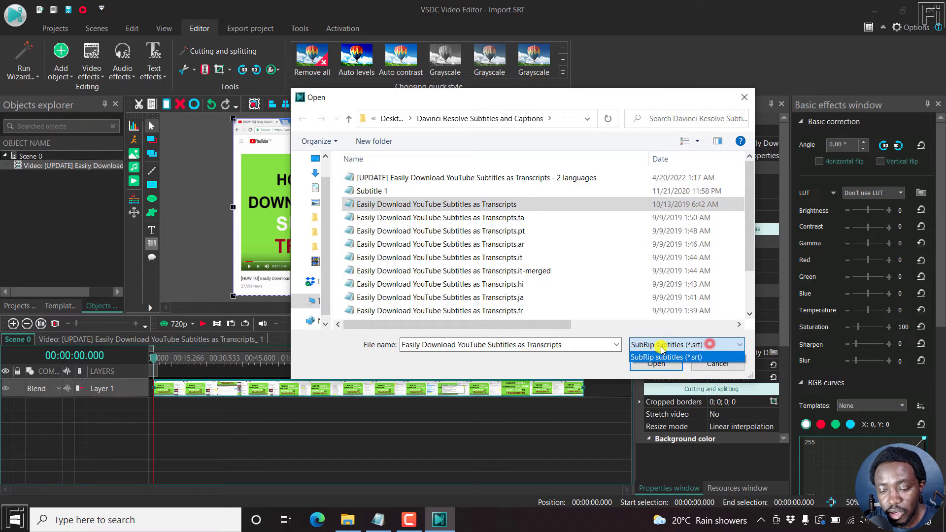
{"action": "left_click", "coordinate": [683, 345]}
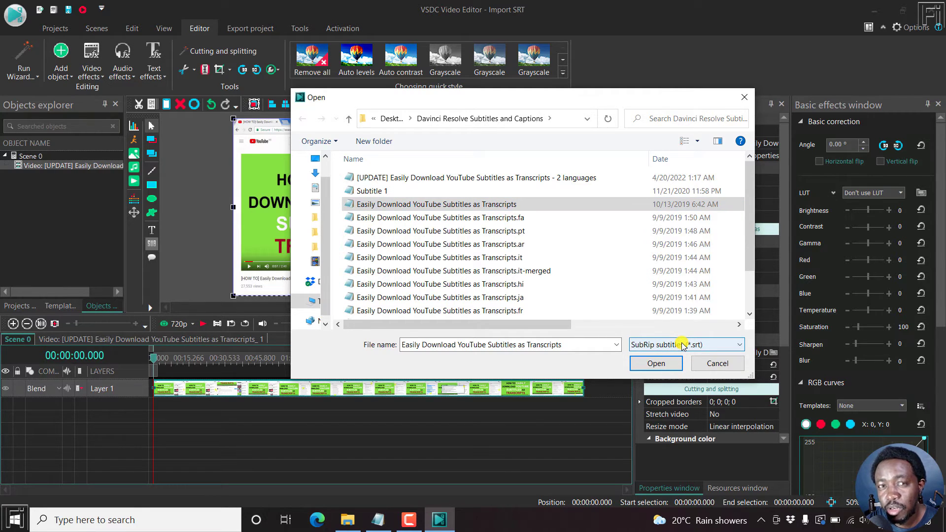
{"action": "left_click", "coordinate": [658, 363]}
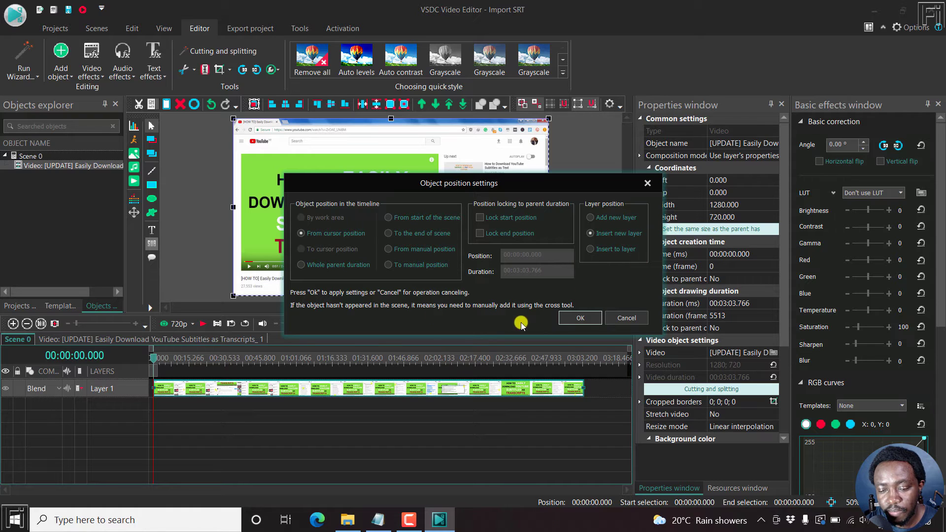
Place Subtitles 1 on a new layer, drawing a wide box across the video's lower part.
{"action": "left_click", "coordinate": [590, 319]}
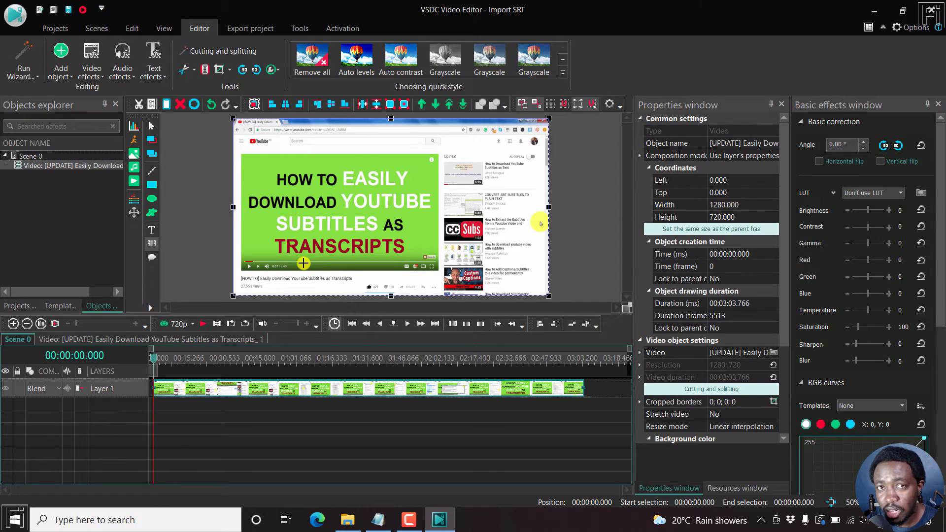
{"action": "left_click_drag", "start_coordinate": [303, 263], "coordinate": [458, 281]}
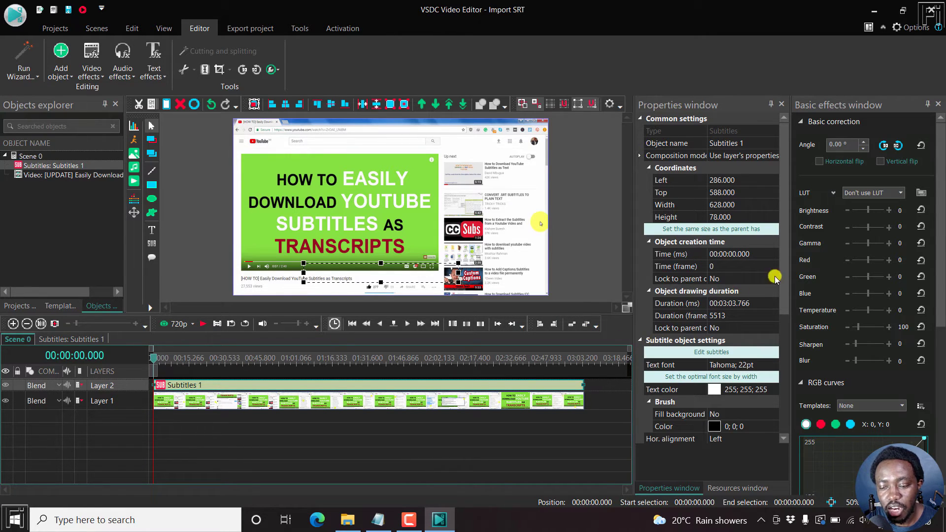
{"action": "left_click_drag", "start_coordinate": [787, 248], "coordinate": [788, 359]}
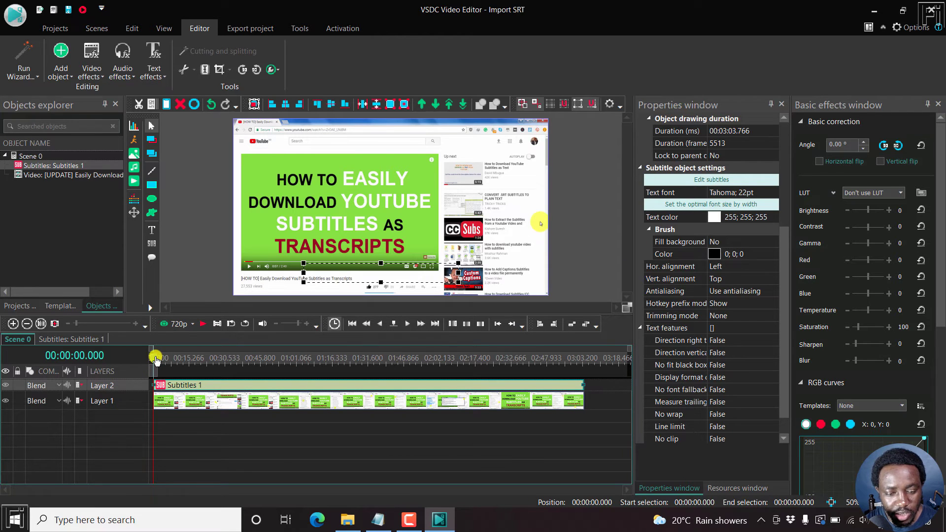
Play the preview and stop at about 00:00:01.7 to see the first caption.
{"action": "key", "text": "space"}
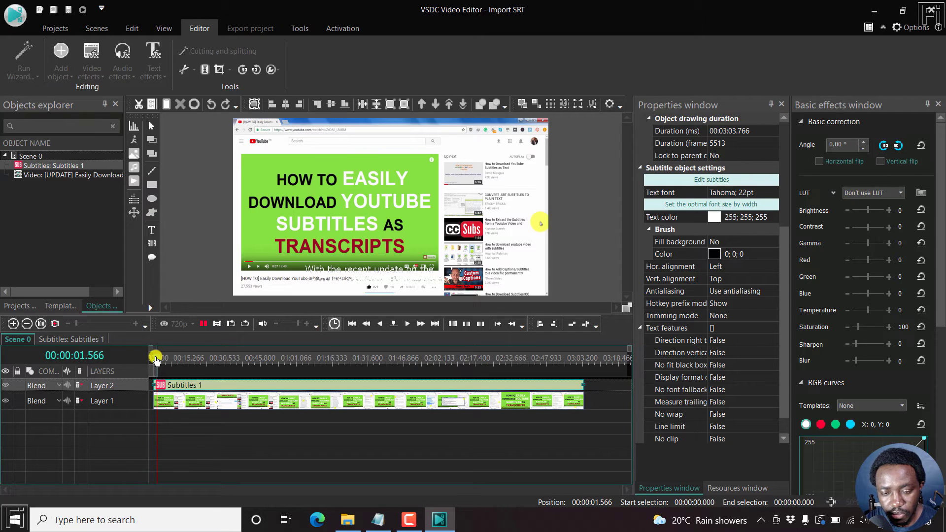
{"action": "key", "text": "space"}
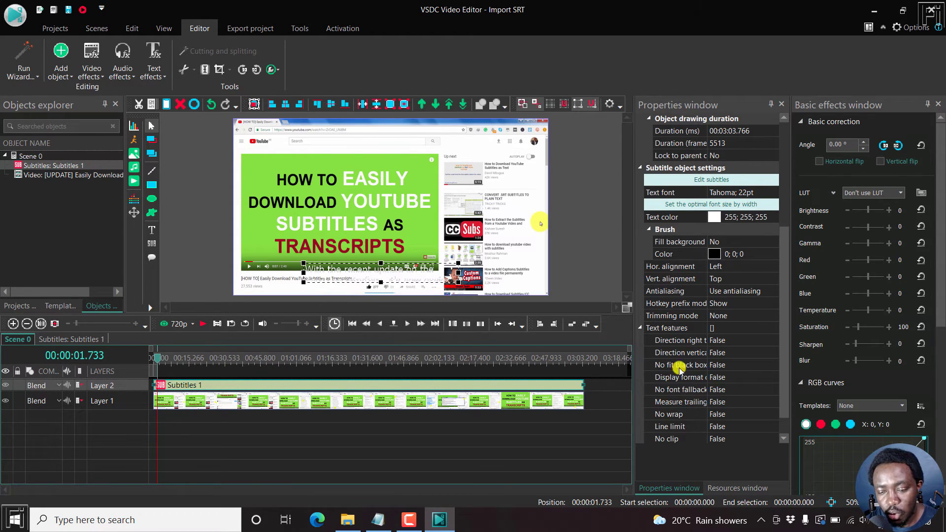
Set the subtitles' Fill background to Yes for a solid black box.
{"action": "left_click", "coordinate": [722, 241]}
{"action": "left_click", "coordinate": [773, 241]}
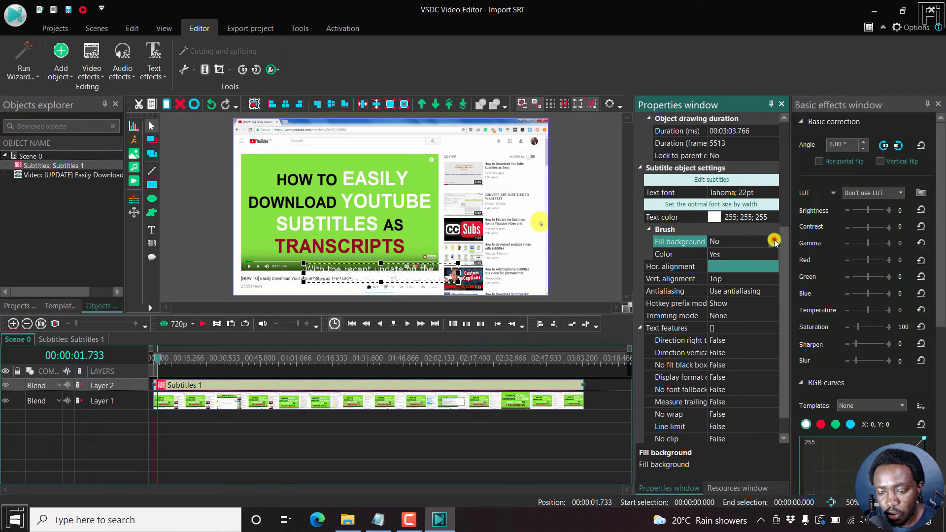
{"action": "left_click", "coordinate": [722, 254]}
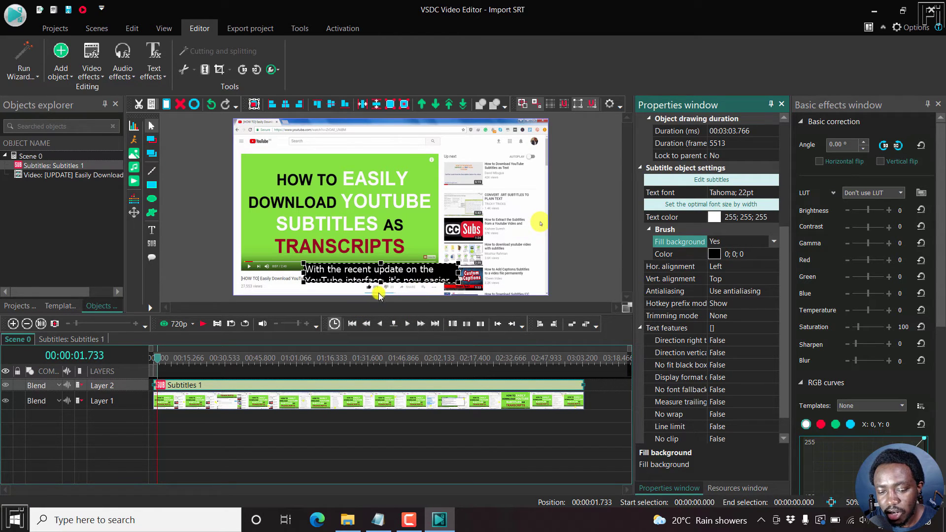
Drag the box's bottom edge down so both caption lines fit, then preview to check.
{"action": "left_click_drag", "start_coordinate": [381, 282], "coordinate": [381, 287]}
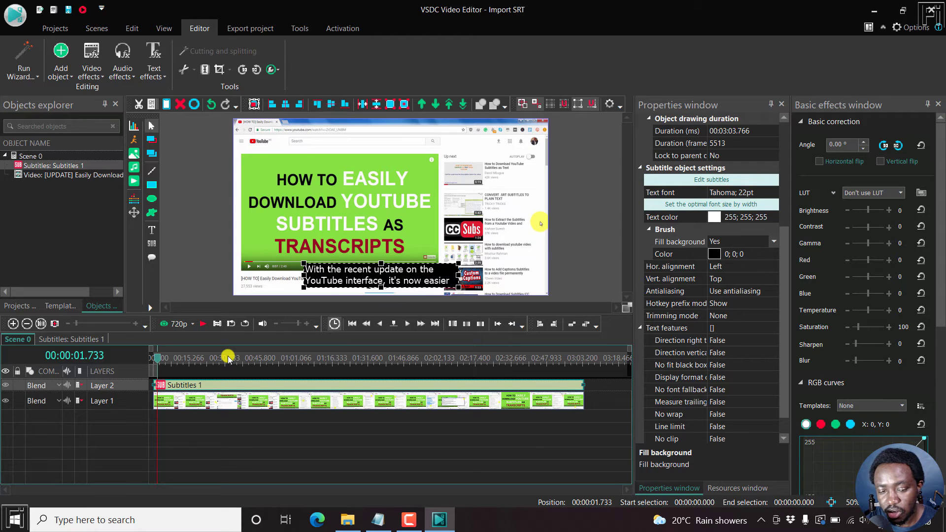
{"action": "key", "text": "space"}
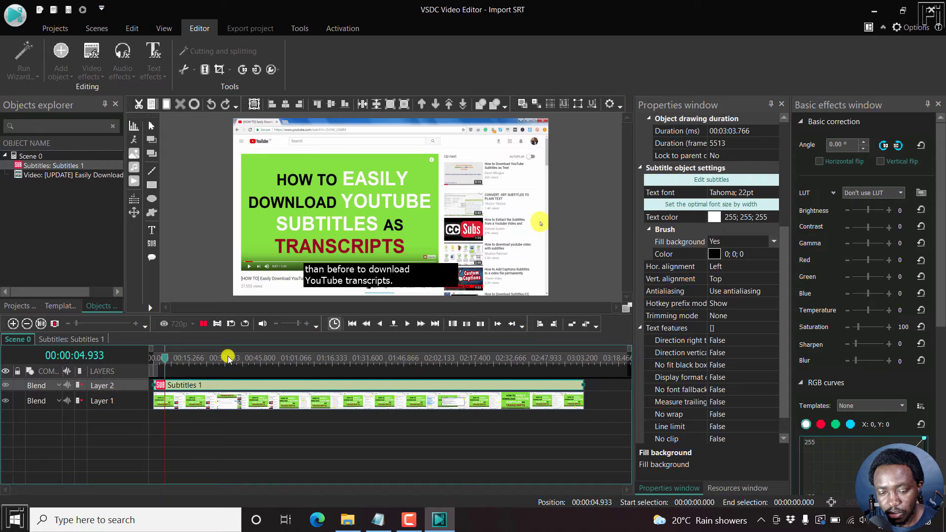
{"action": "key", "text": "space"}
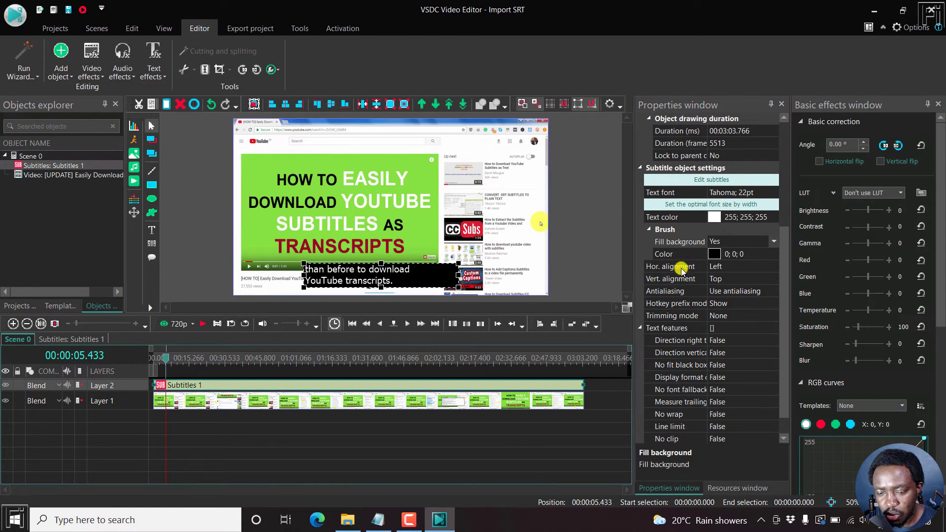
Set Hor. alignment to Center and replay from the start to check the caption.
{"action": "left_click", "coordinate": [724, 271]}
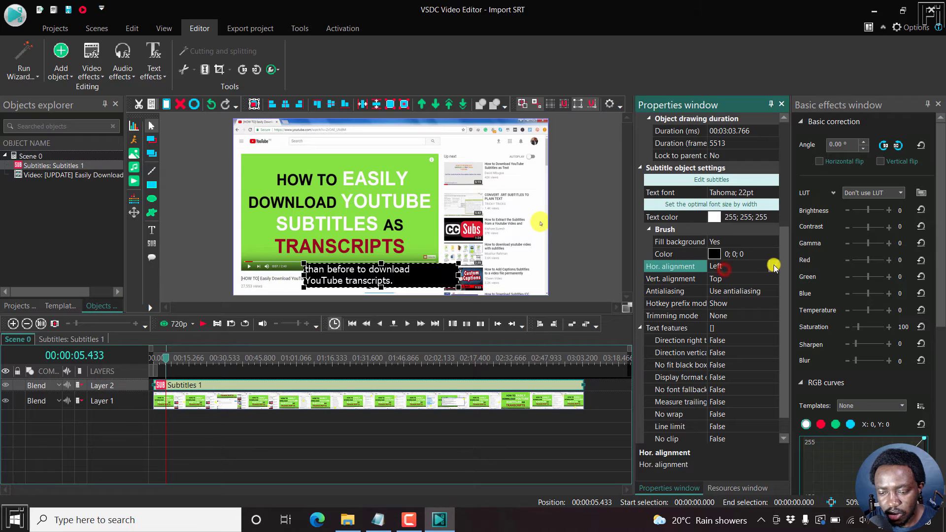
{"action": "left_click", "coordinate": [717, 266]}
{"action": "left_click", "coordinate": [719, 292]}
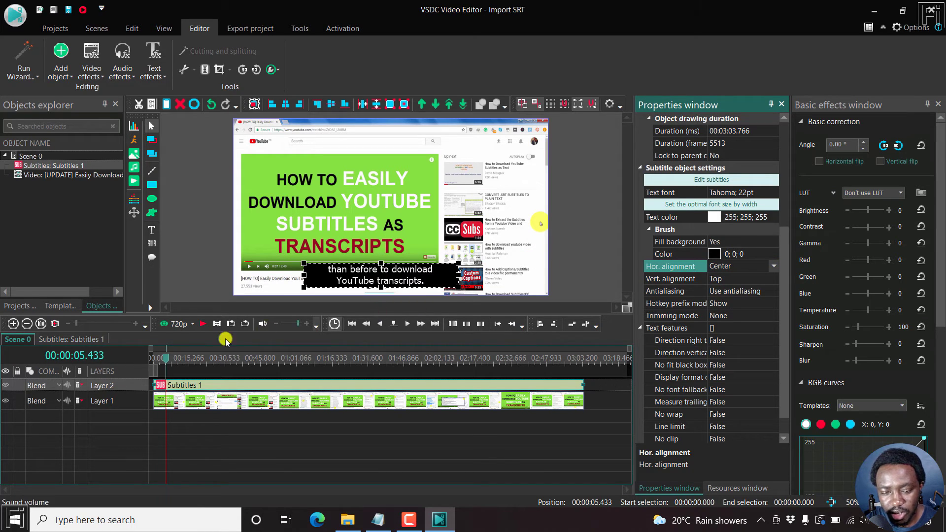
{"action": "left_click", "coordinate": [159, 359]}
{"action": "left_click_drag", "start_coordinate": [158, 361], "coordinate": [154, 362]}
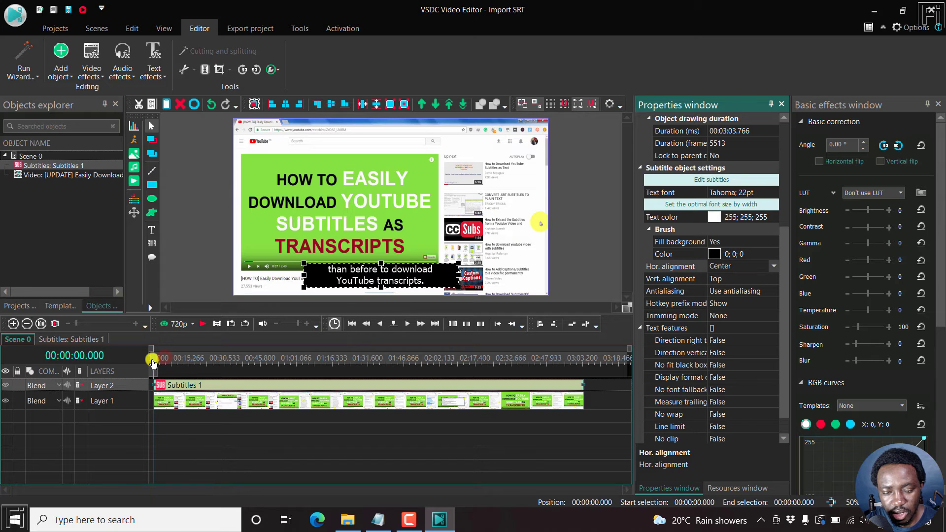
{"action": "key", "text": "space"}
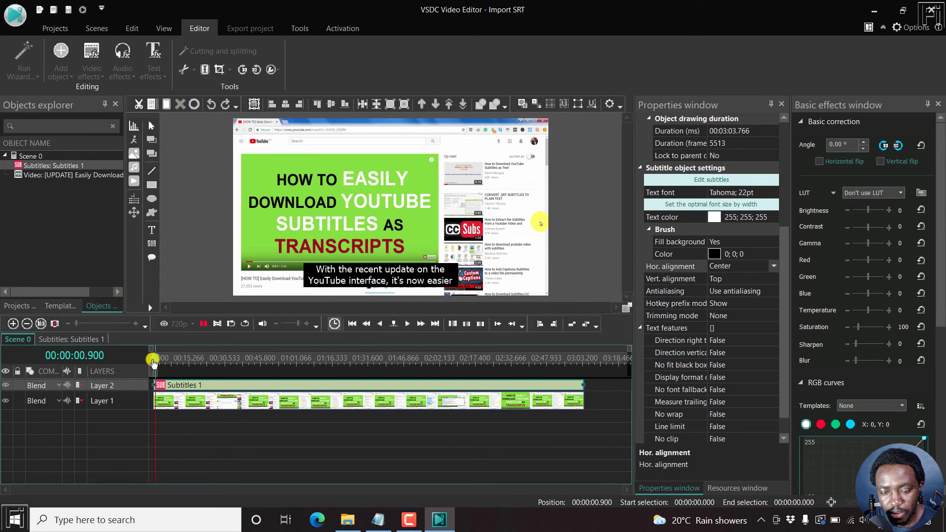
{"action": "key", "text": "space"}
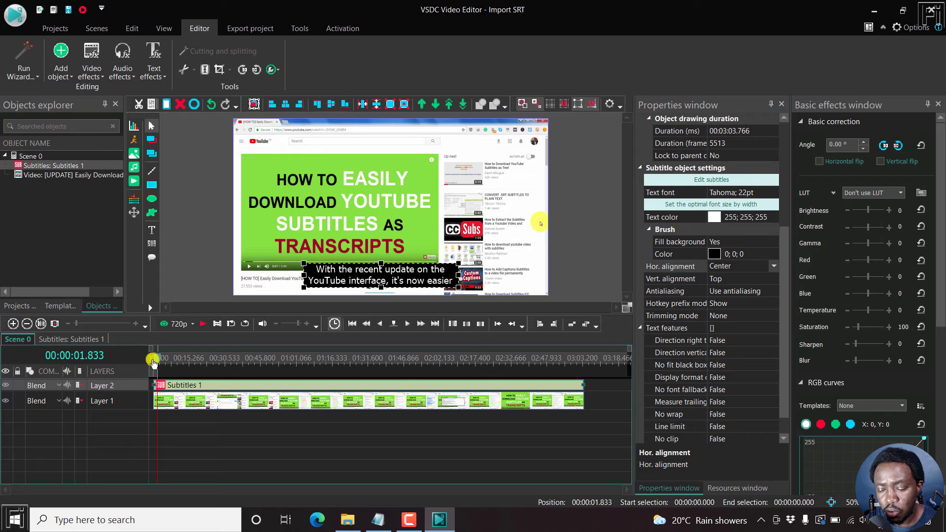
Set the subtitles' Vert. alignment to Center.
{"action": "left_click", "coordinate": [759, 278]}
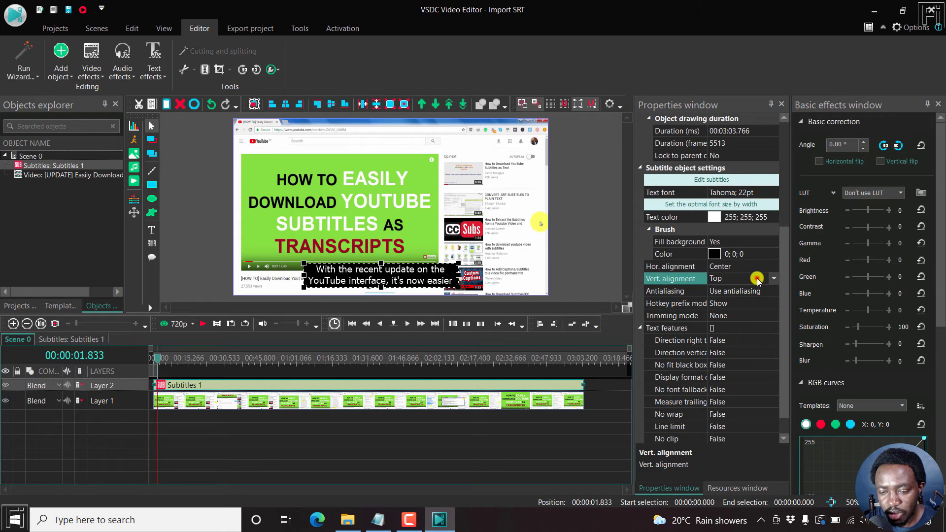
{"action": "left_click", "coordinate": [774, 279]}
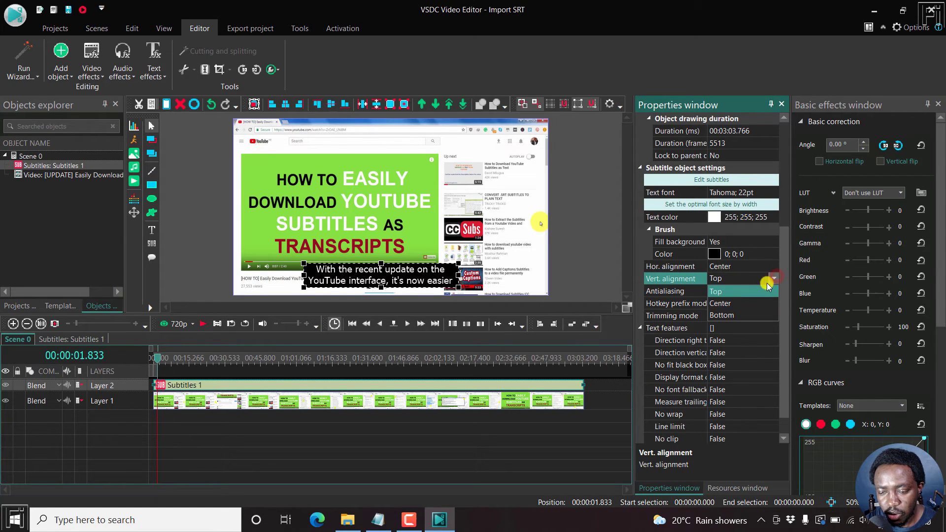
{"action": "left_click", "coordinate": [724, 304]}
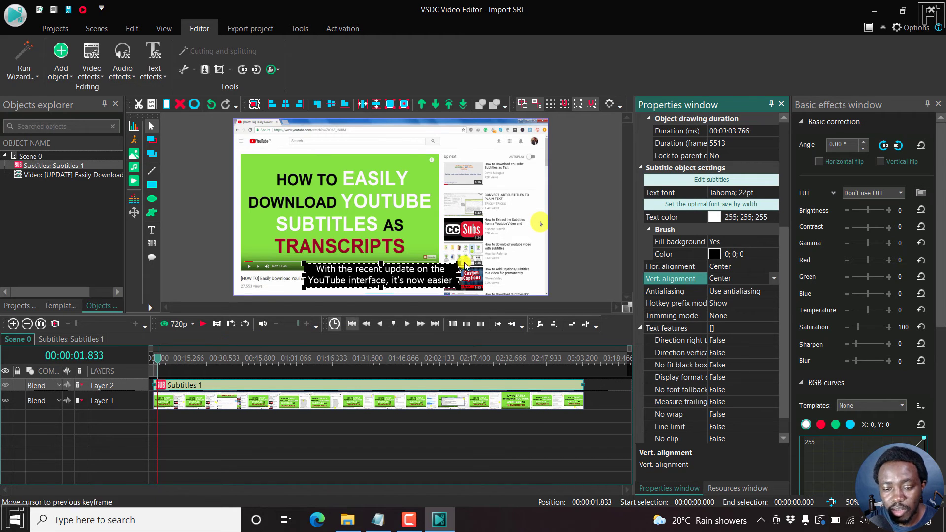
Scrub further into the video and pause on a two-line subtitle.
{"action": "left_click_drag", "start_coordinate": [157, 359], "coordinate": [236, 358]}
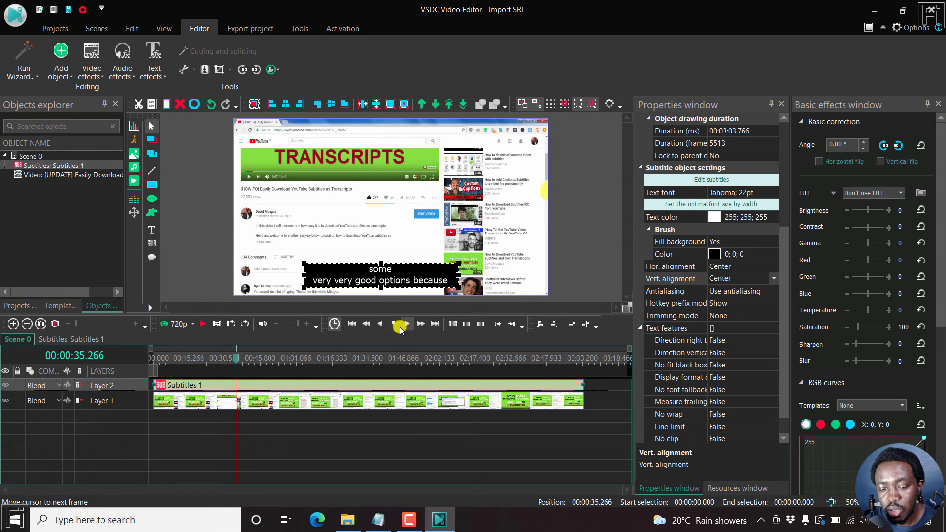
{"action": "key", "text": "space"}
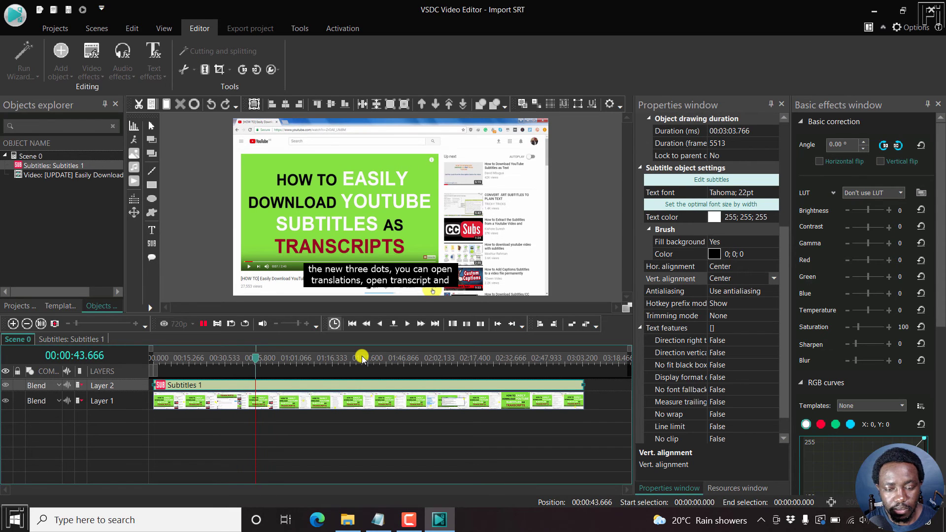
{"action": "key", "text": "space"}
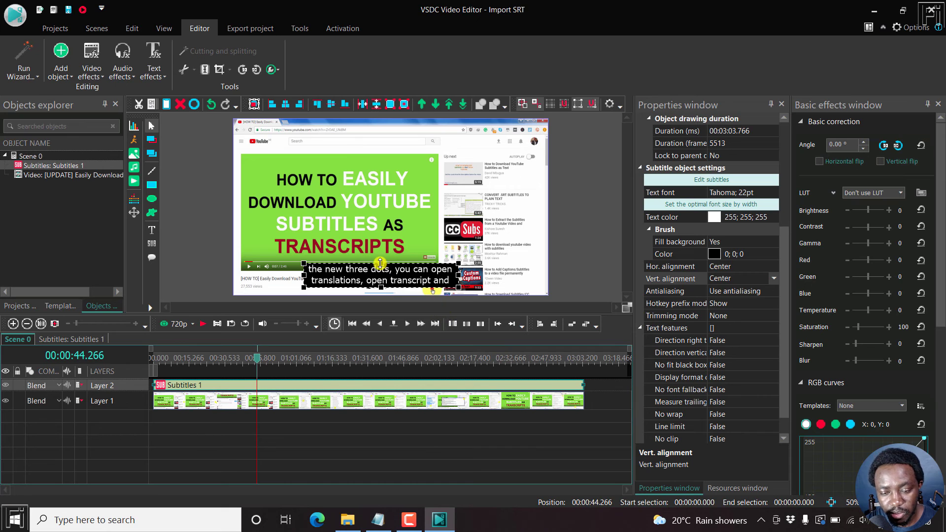
Resize the subtitle box taller and wider, then scrub ahead to check later captions fit.
{"action": "left_click_drag", "start_coordinate": [381, 263], "coordinate": [380, 248]}
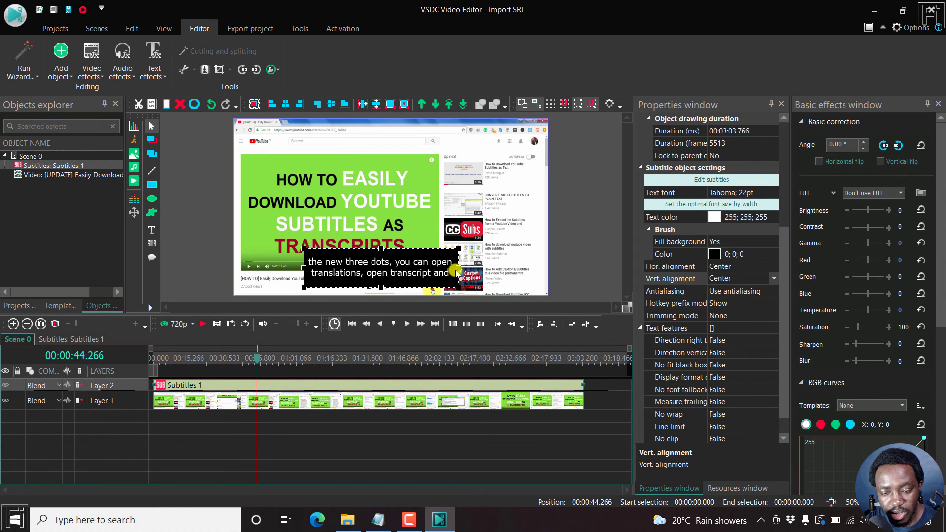
{"action": "left_click_drag", "start_coordinate": [457, 269], "coordinate": [474, 269]}
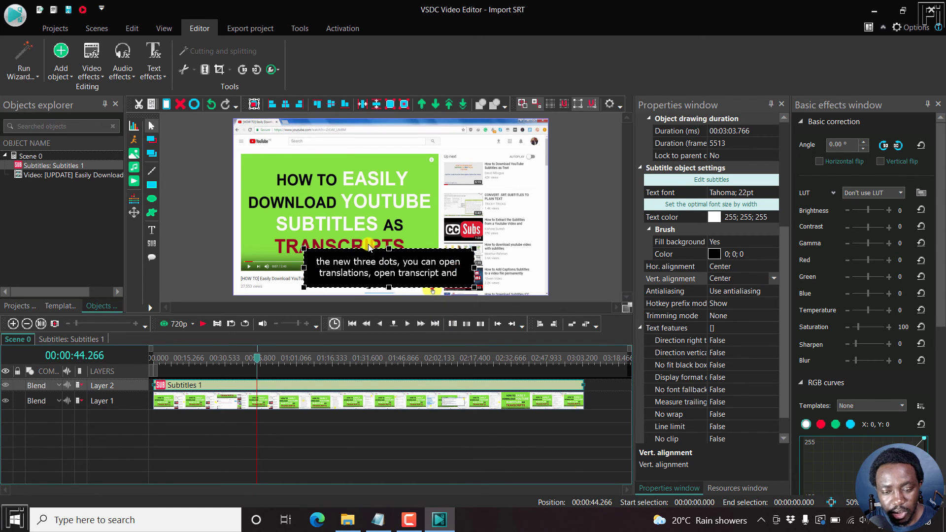
{"action": "mouse_move", "coordinate": [389, 246]}
{"action": "left_mouse_down"}
{"action": "mouse_move", "coordinate": [389, 238]}
{"action": "mouse_move", "coordinate": [390, 254]}
{"action": "left_mouse_up"}
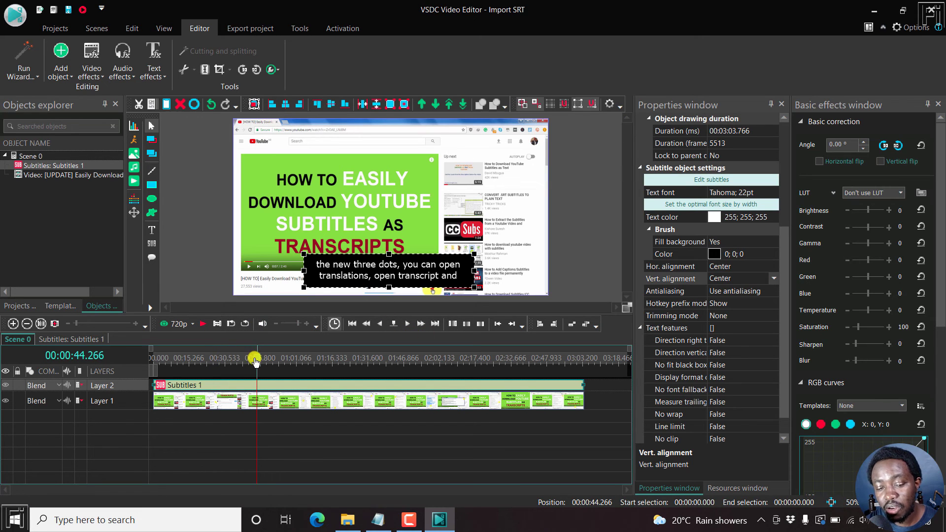
{"action": "left_click_drag", "start_coordinate": [256, 361], "coordinate": [502, 367]}
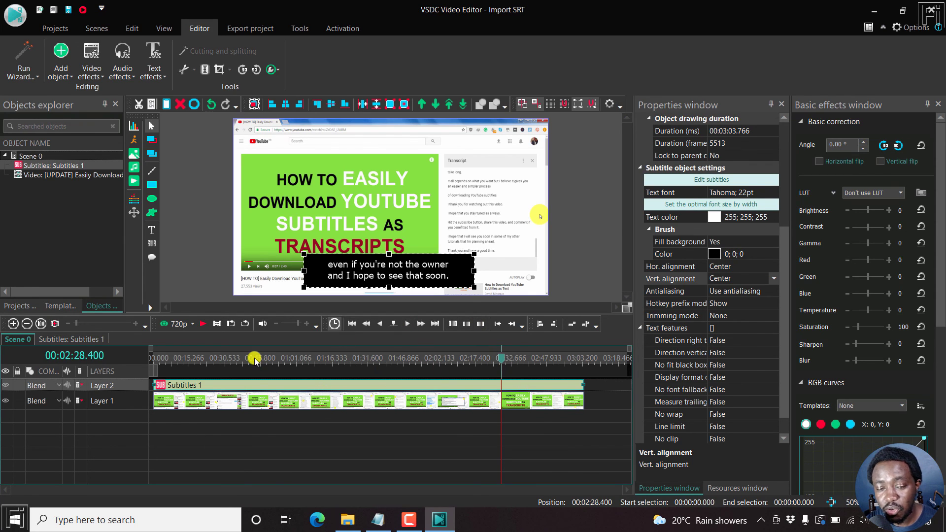
Pick PC as the export device, giving Import SRT.mkv output in H.264/AVC Ultra Quality.
{"action": "left_click", "coordinate": [249, 28]}
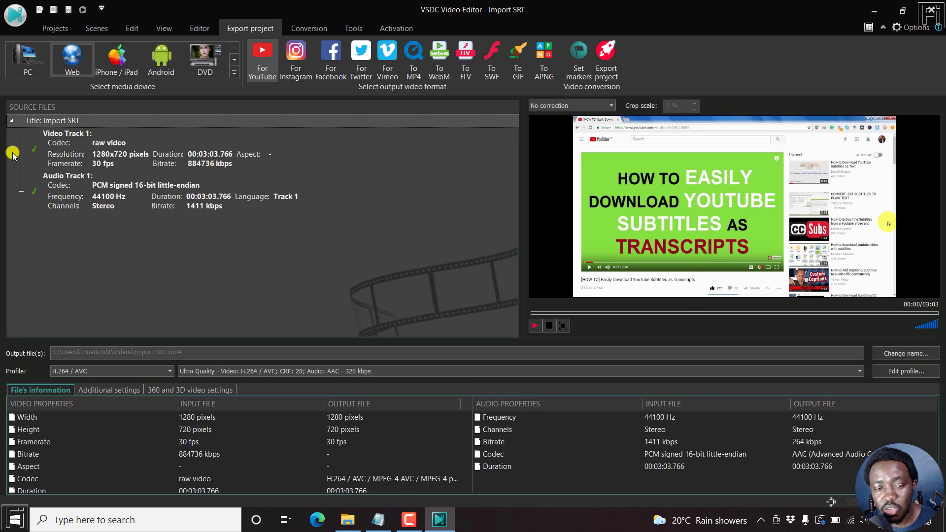
{"action": "left_click", "coordinate": [31, 68]}
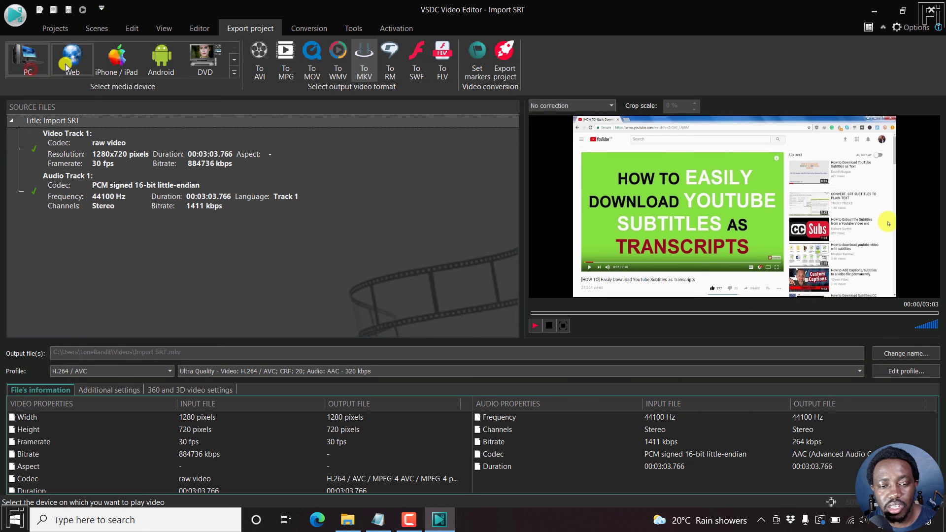